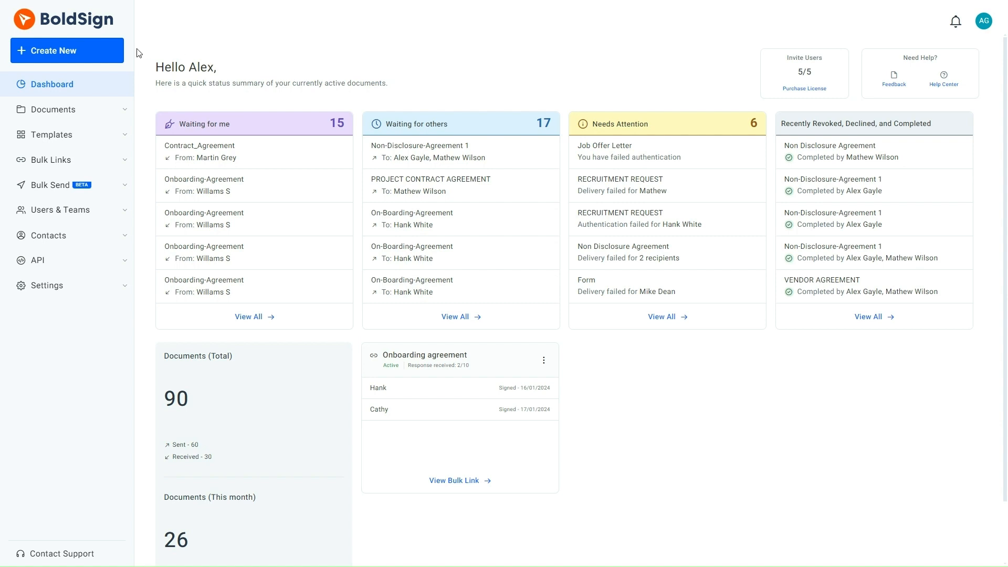
Start a new template titled "Sales Contract Proposal" with the description "This contract proposal is applicable for clients."
left_click(65, 47)
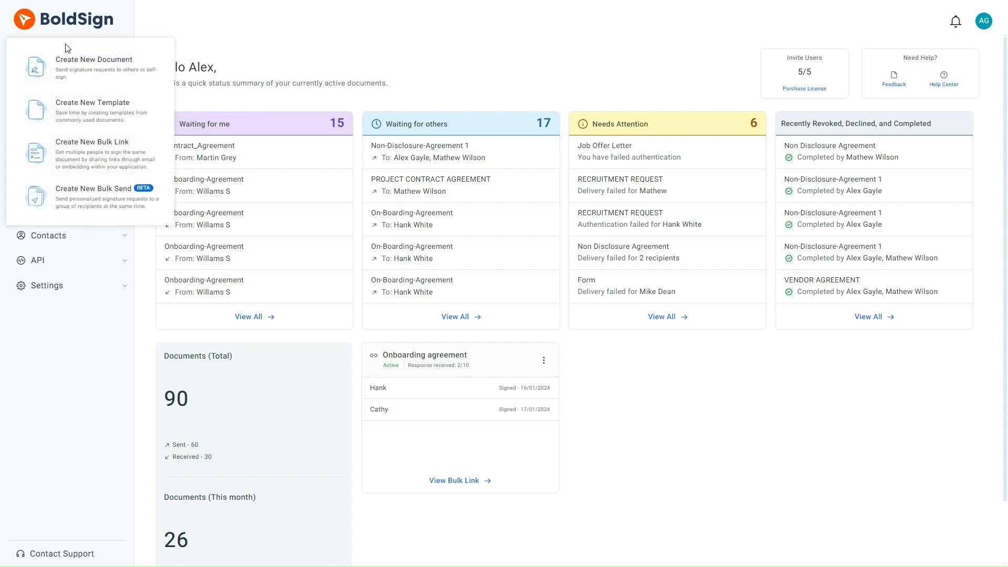
left_click(79, 105)
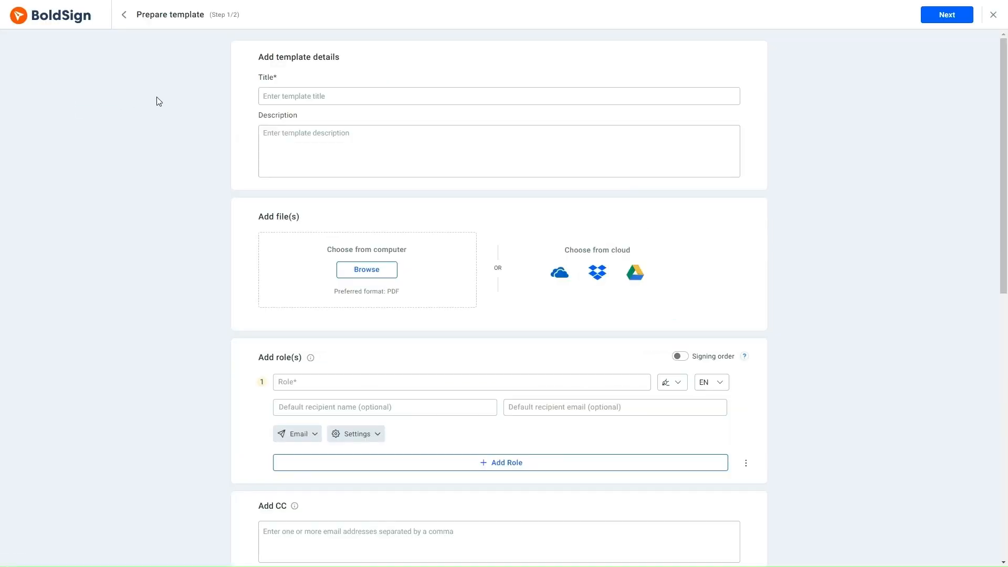
left_click(275, 97)
type("Sales Contract Proposal")
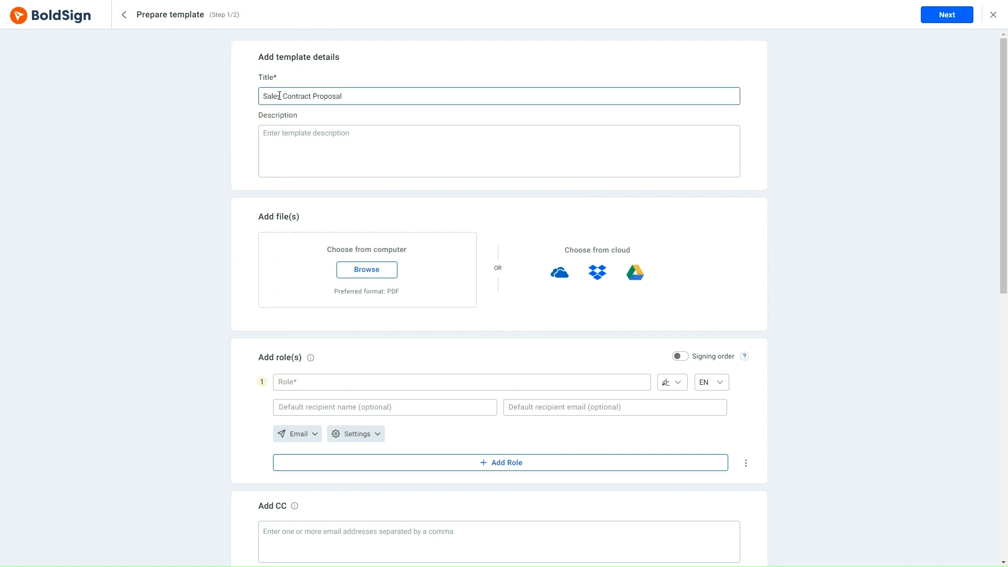
left_click(266, 133)
type("This contract proposal is applicable for clients.")
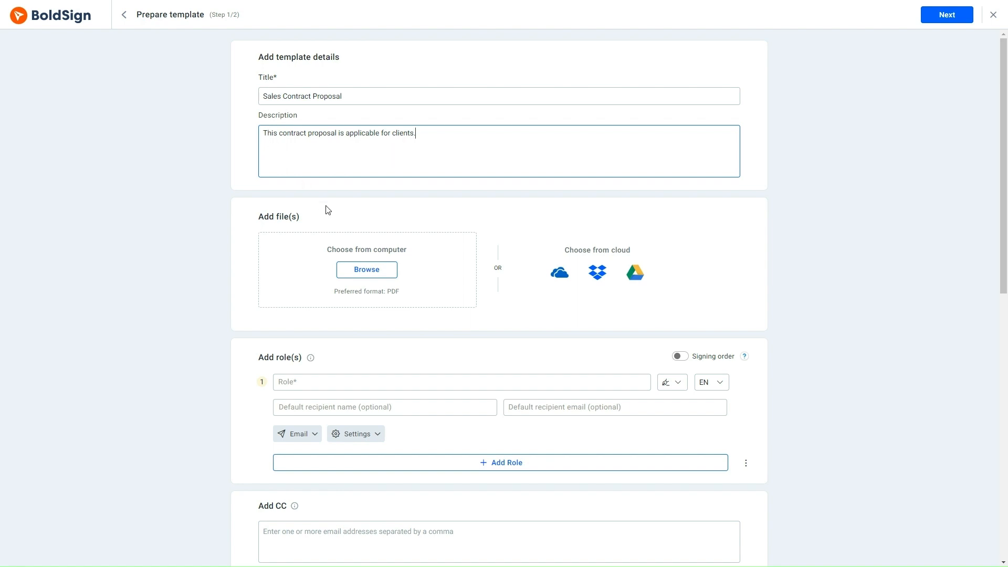
Upload Sales Contract Proposal.pdf from the computer as the template's file
left_click(362, 270)
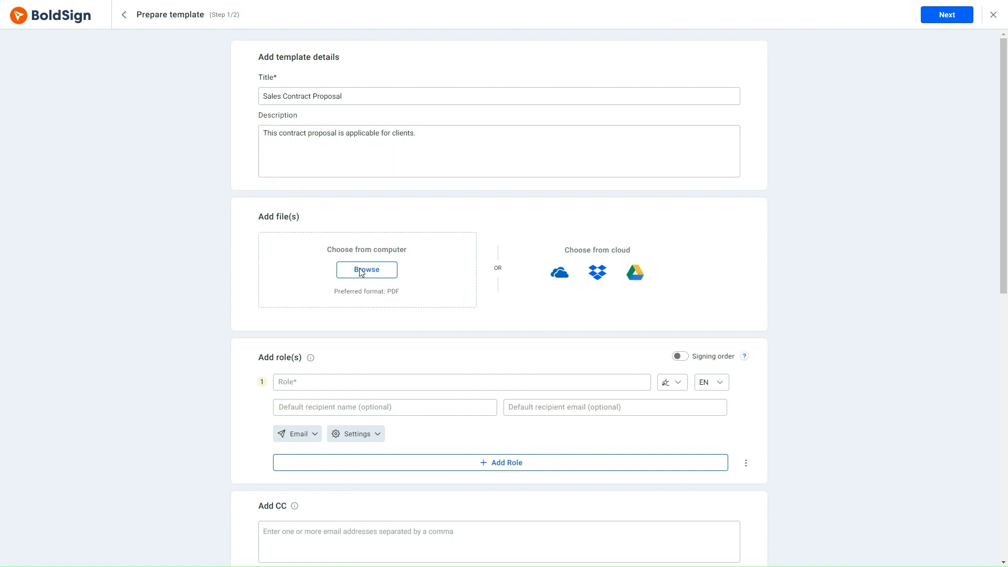
left_click(362, 272)
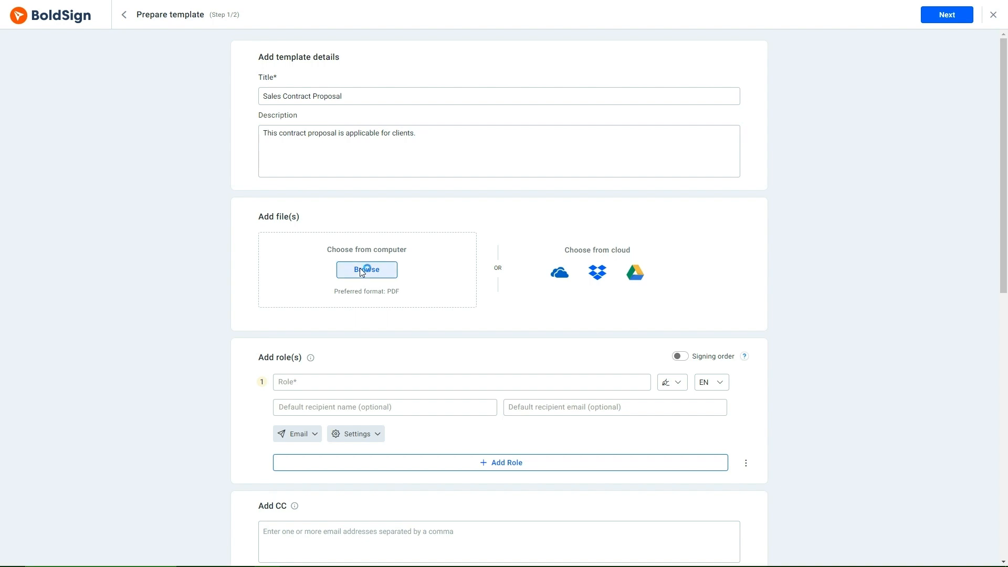
left_click(136, 97)
left_click(247, 234)
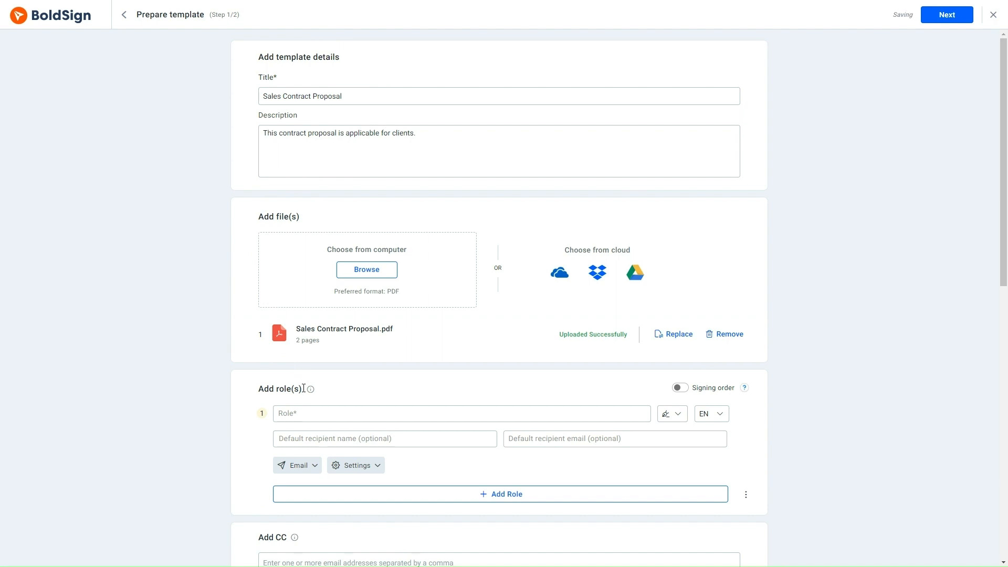
Name the template's first signer role "Client", leaving the default recipient details empty
left_click(285, 412)
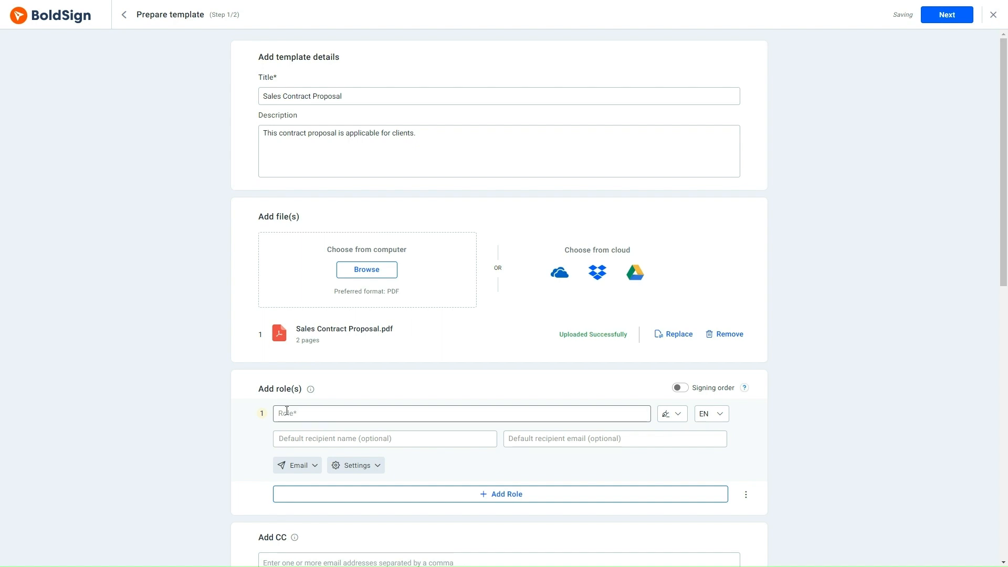
type("Client")
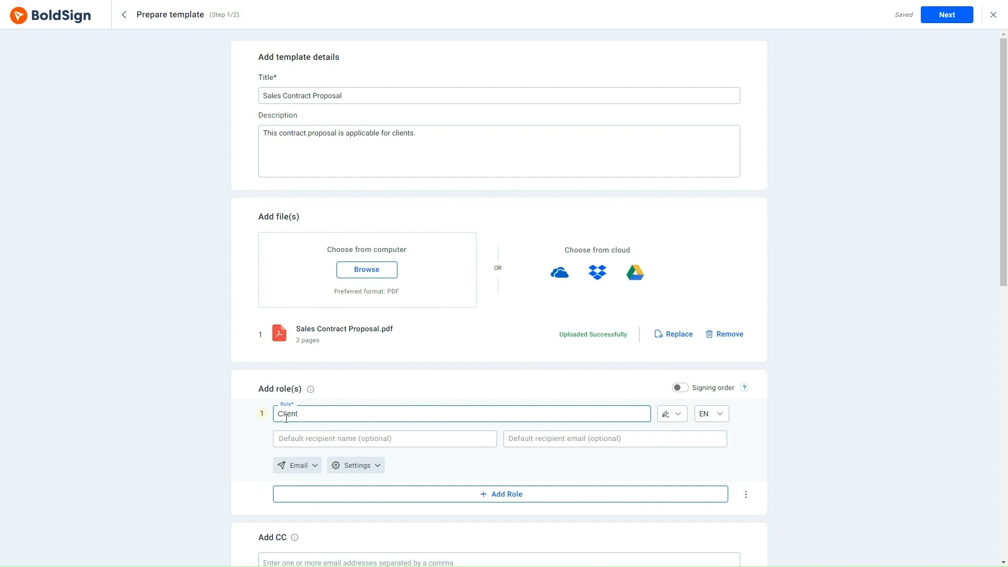
left_click(287, 428)
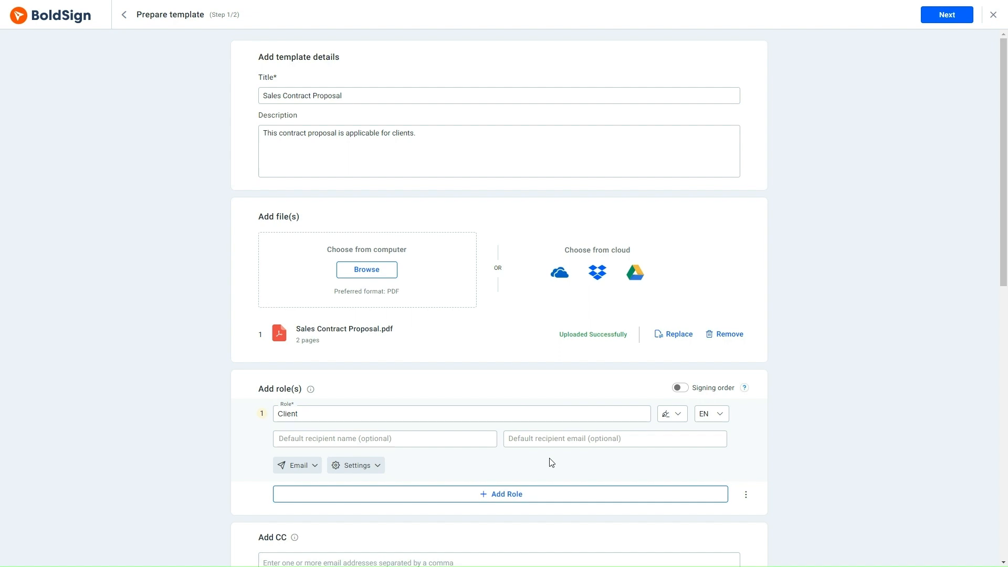
Add the document message "Please review and sign the document." for all recipients
scroll(301, 324, "down", 6)
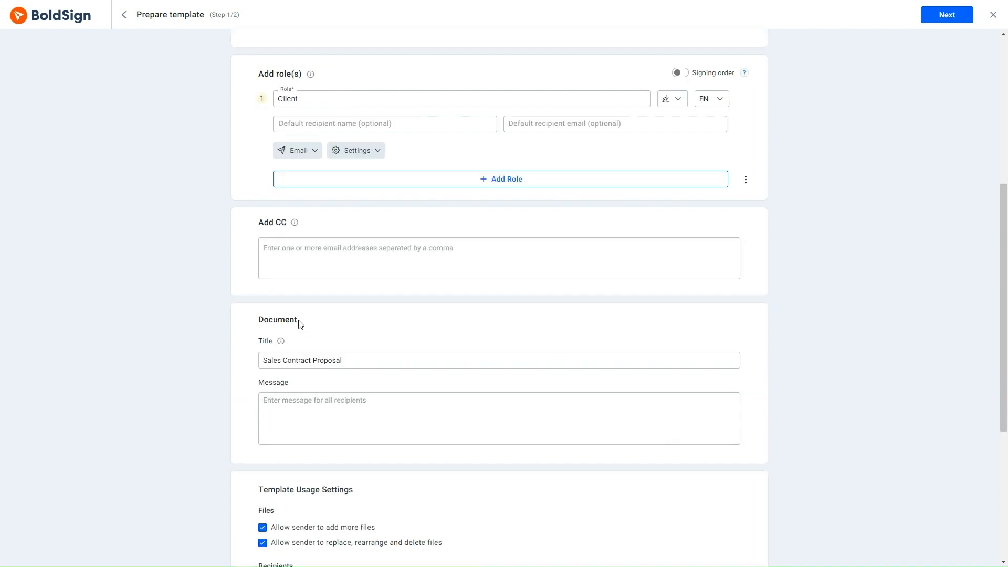
left_click(268, 400)
type("Please review and")
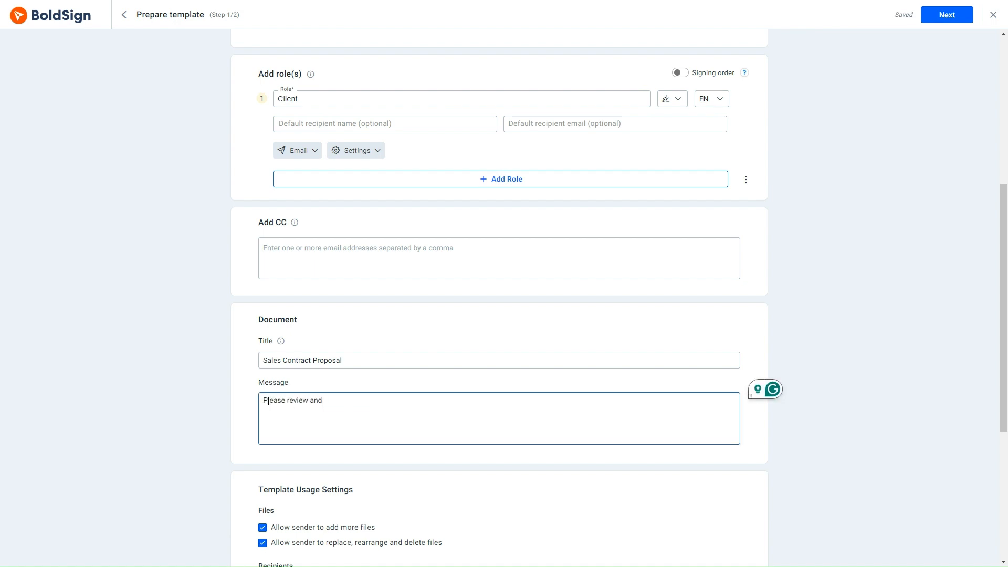
type(" sign the document.")
Disallow senders from adding files, replacing, rearranging or deleting files, adding recipients, and editing the document message
scroll(452, 399, "down", 5)
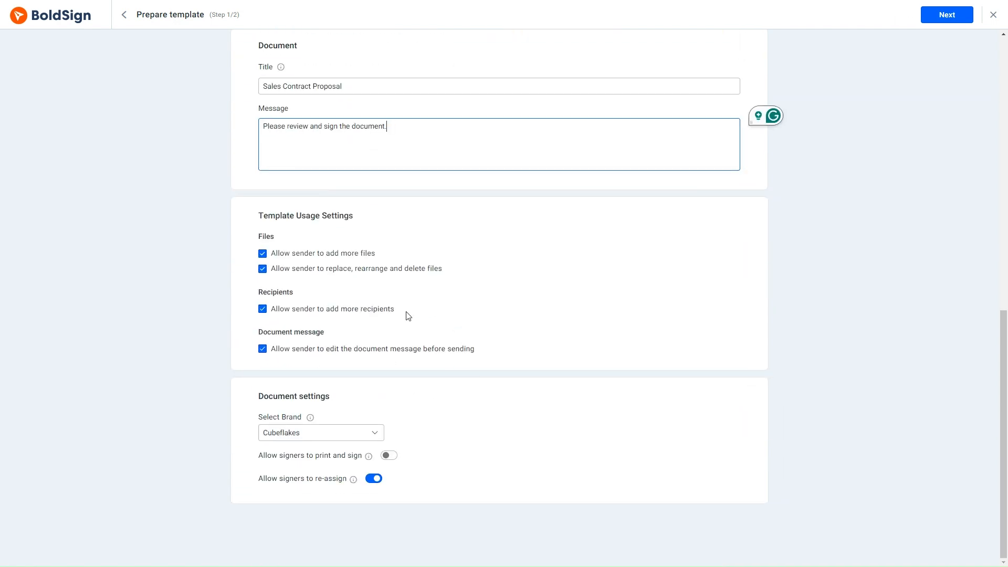
left_click(357, 223)
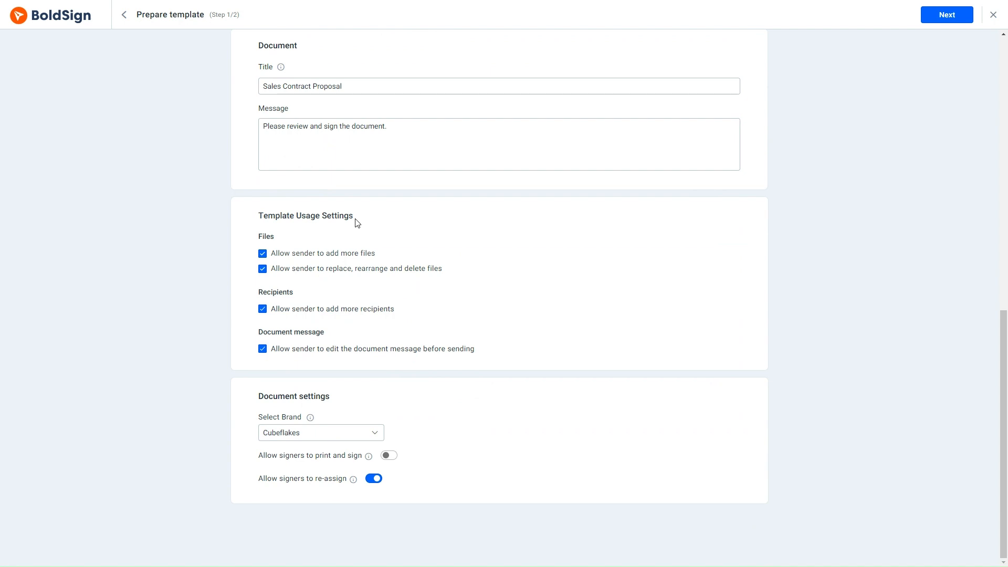
left_click(263, 253)
left_click(263, 269)
left_click(262, 309)
left_click(262, 349)
scroll(524, 330, "up", 10)
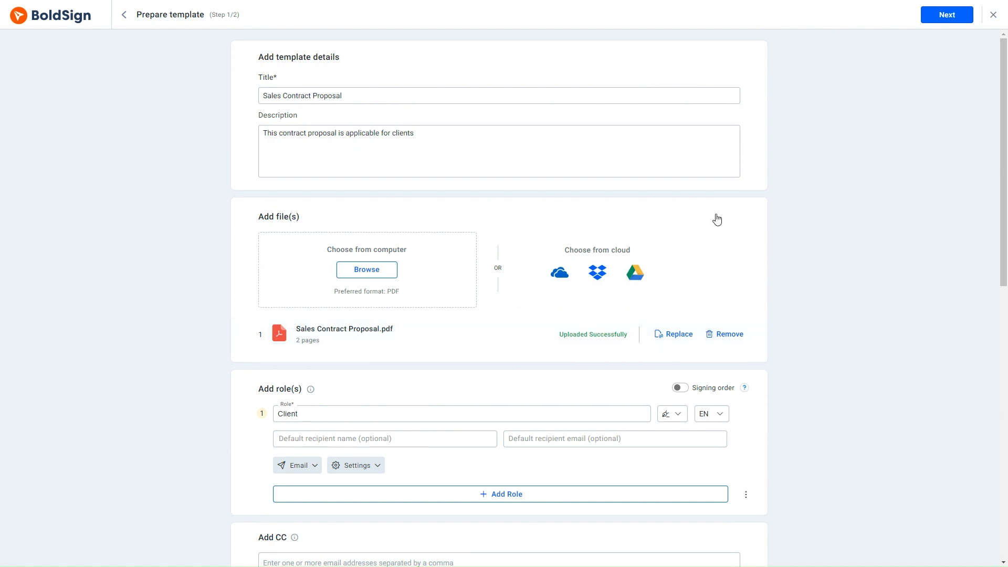
Place Client's Name and Signature fields beside their labels on page 2, and save the template without using it now
left_click(938, 15)
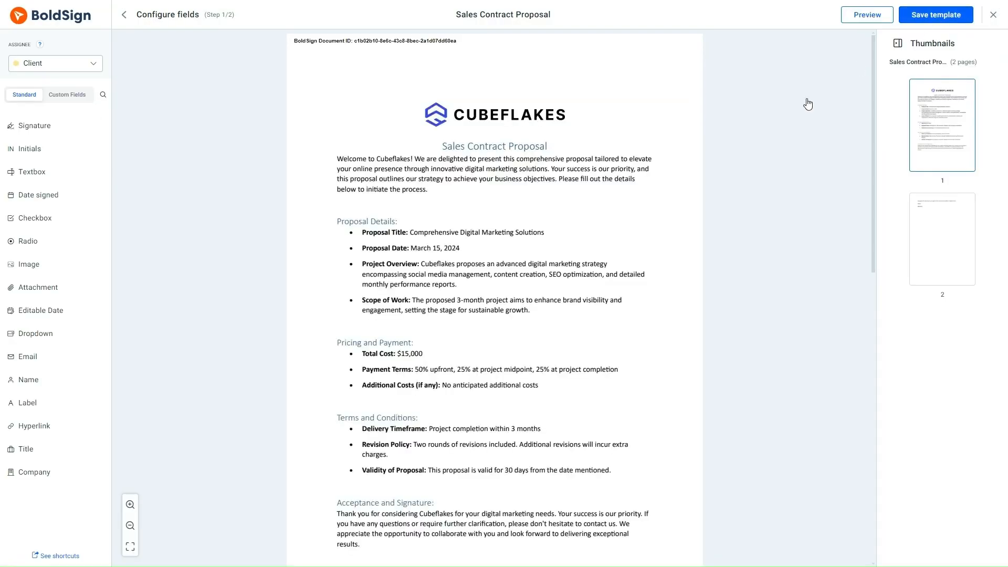
scroll(544, 230, "down", 1)
scroll(544, 230, "down", 5)
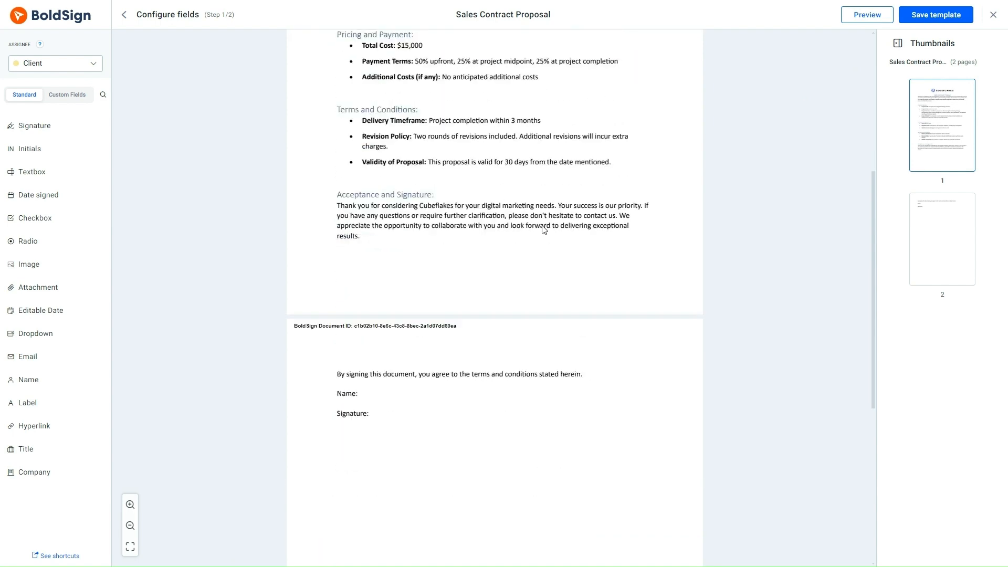
left_click_drag(32, 380, 373, 387)
mouse_move(54, 137)
left_mouse_down()
mouse_move(210, 277)
mouse_move(405, 409)
left_mouse_up()
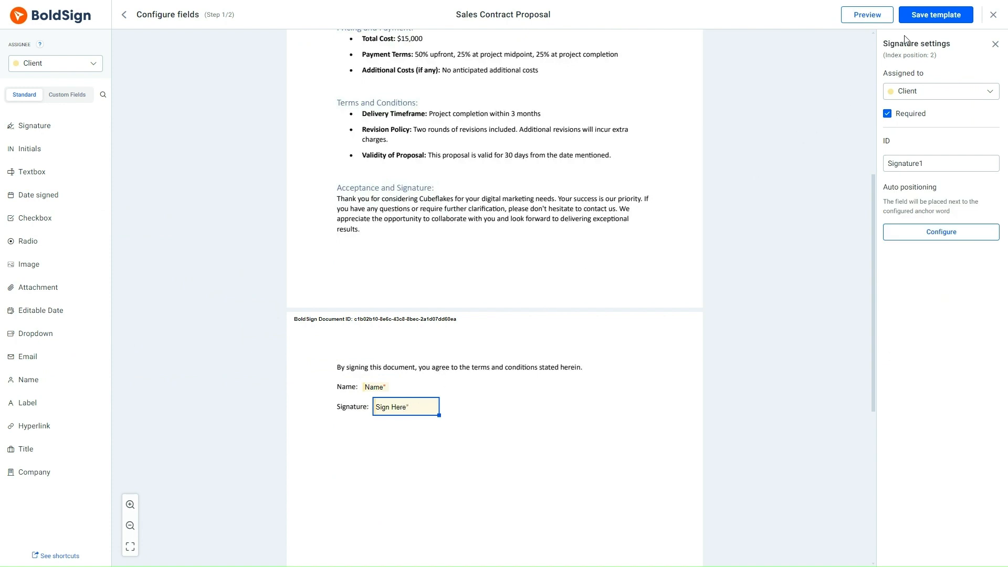
left_click(926, 18)
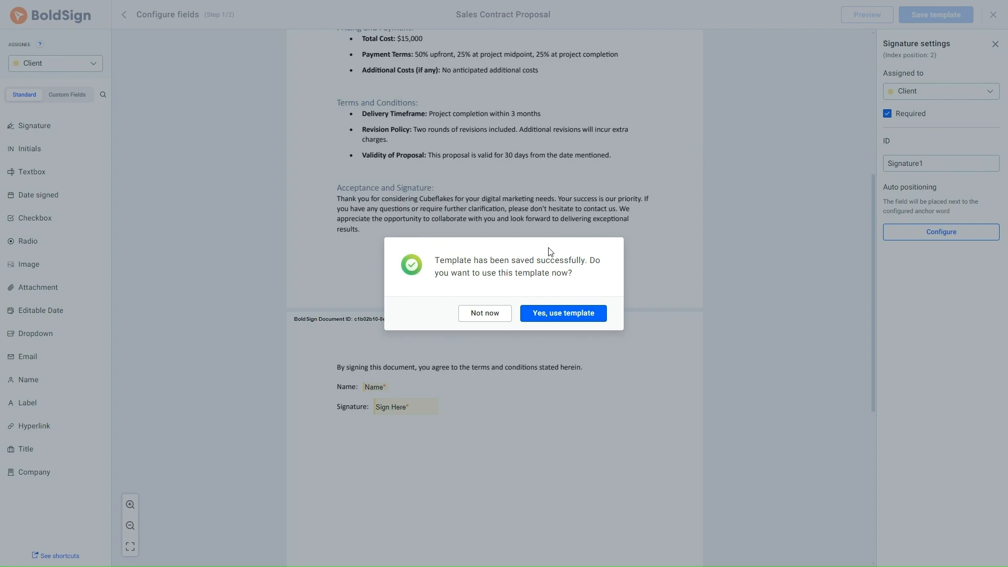
left_click(485, 314)
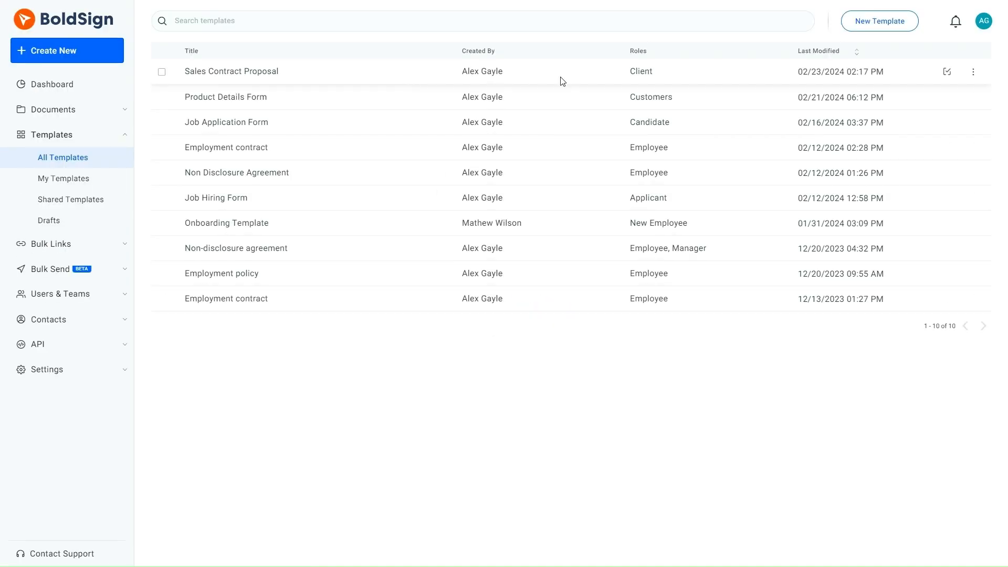
Share the Sales Contract Proposal template with the Sales Representatives team, giving it "Can use" access
left_click(972, 73)
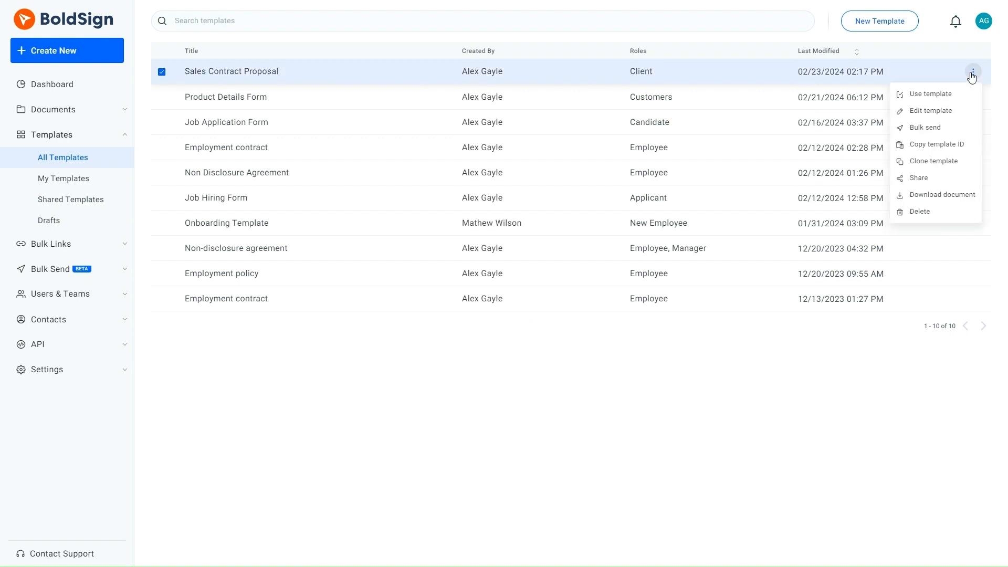
left_click(931, 178)
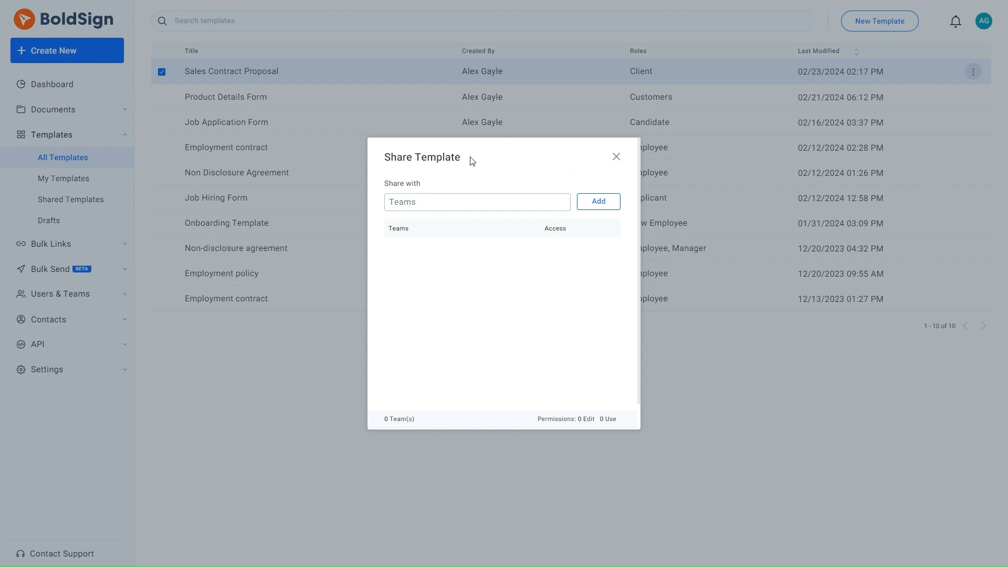
left_click(436, 201)
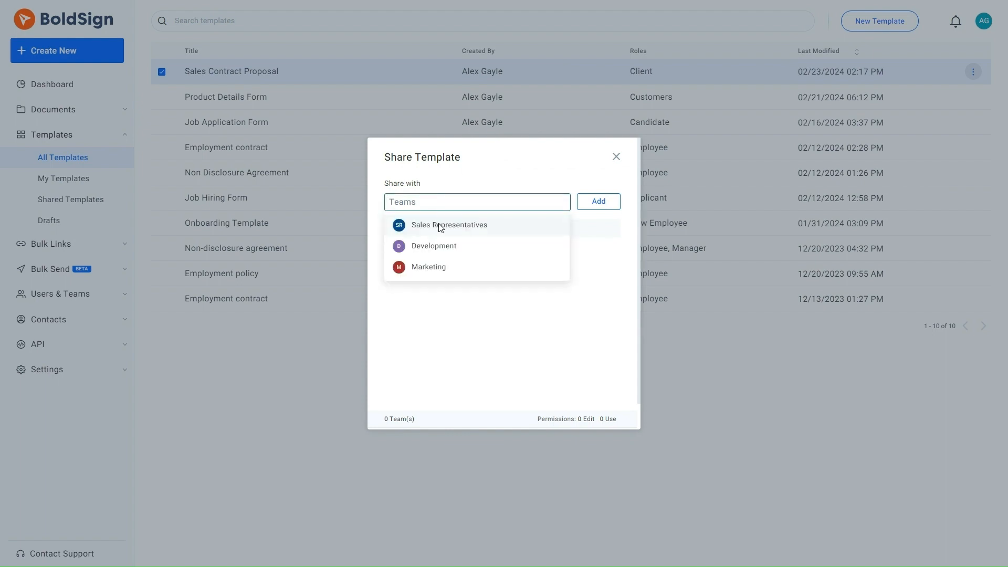
left_click(440, 225)
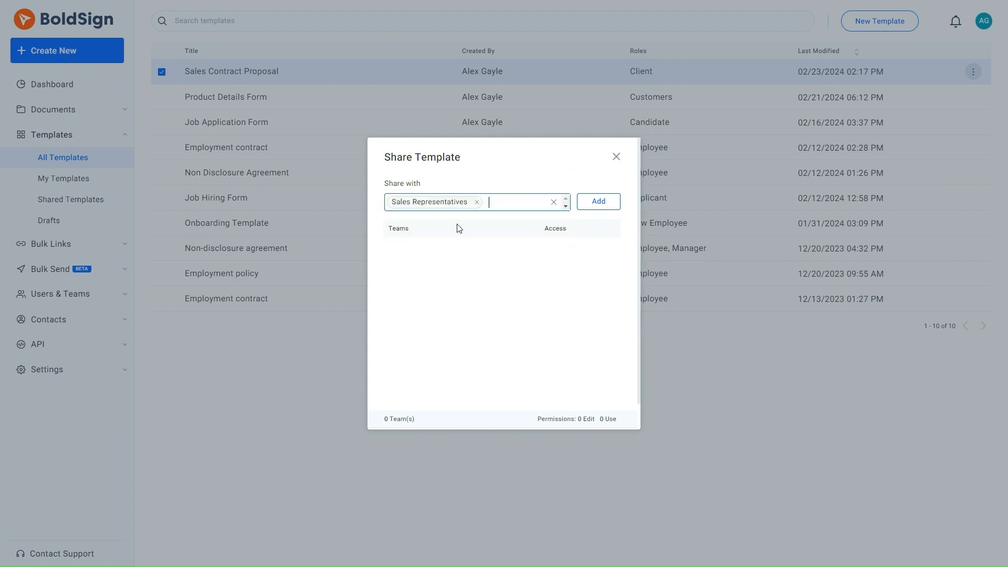
left_click(603, 204)
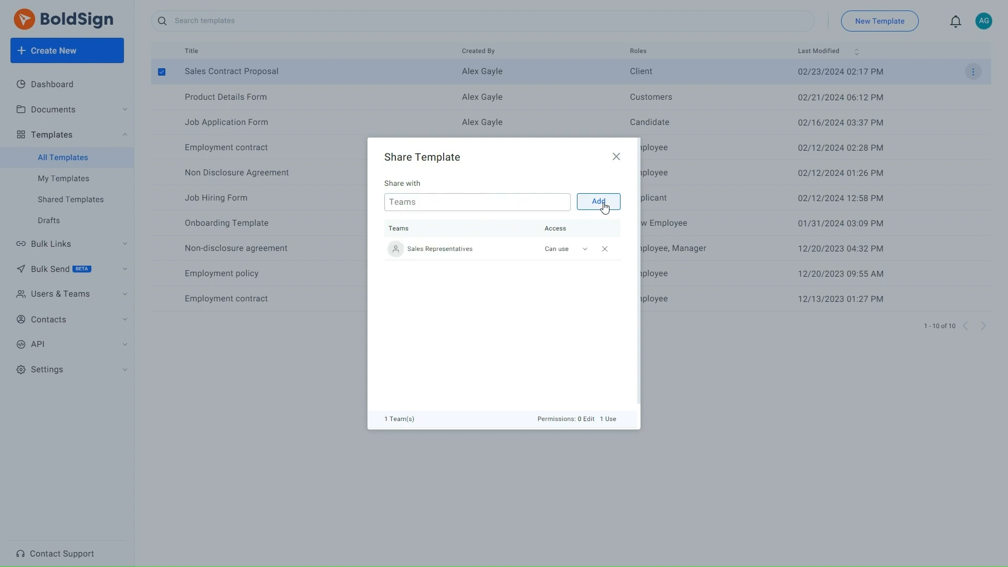
scroll(604, 206, "down", 1)
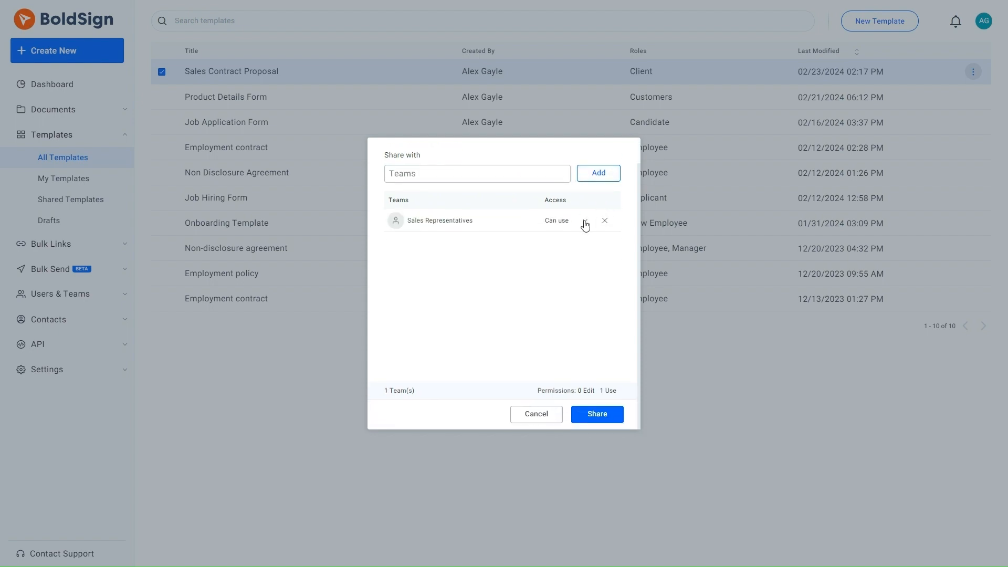
left_click(586, 225)
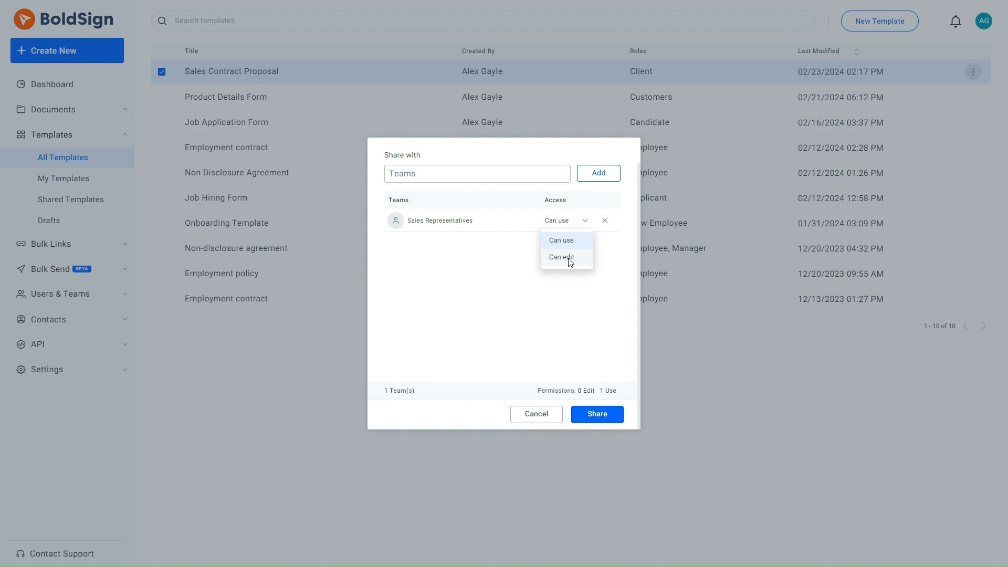
left_click(569, 241)
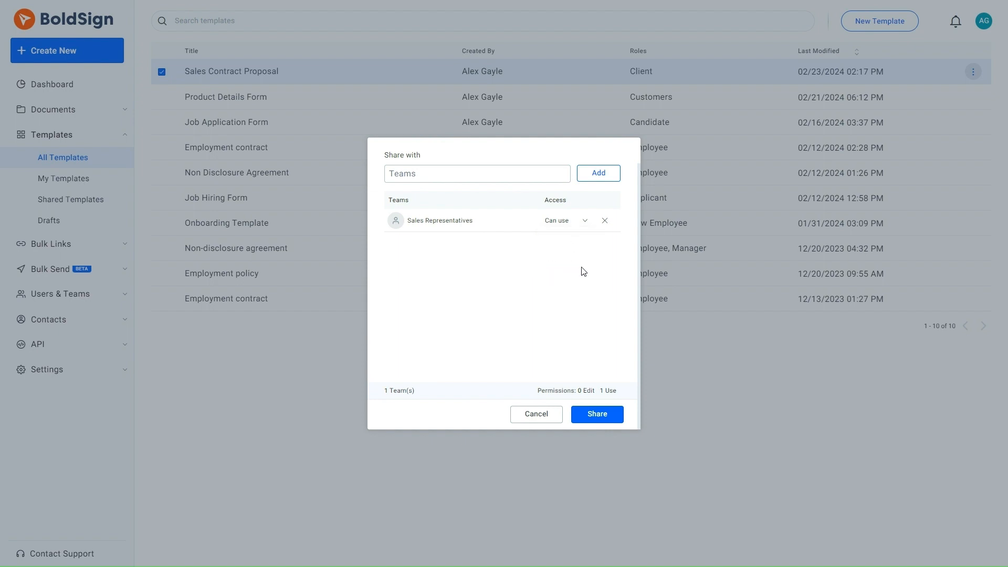
left_click(598, 414)
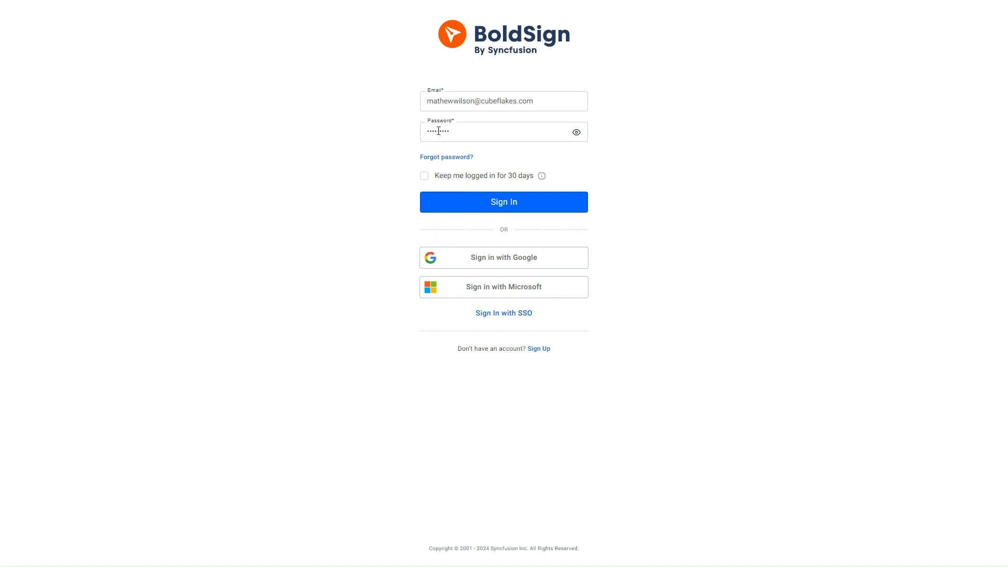
Sign in to the team member's account with the credentials already filled in
left_click(518, 203)
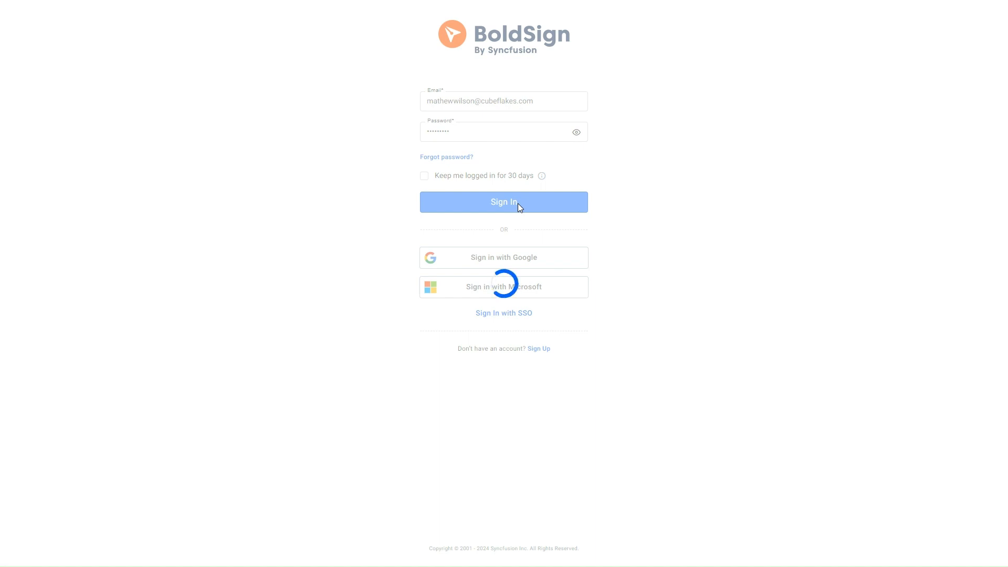
left_click(489, 214)
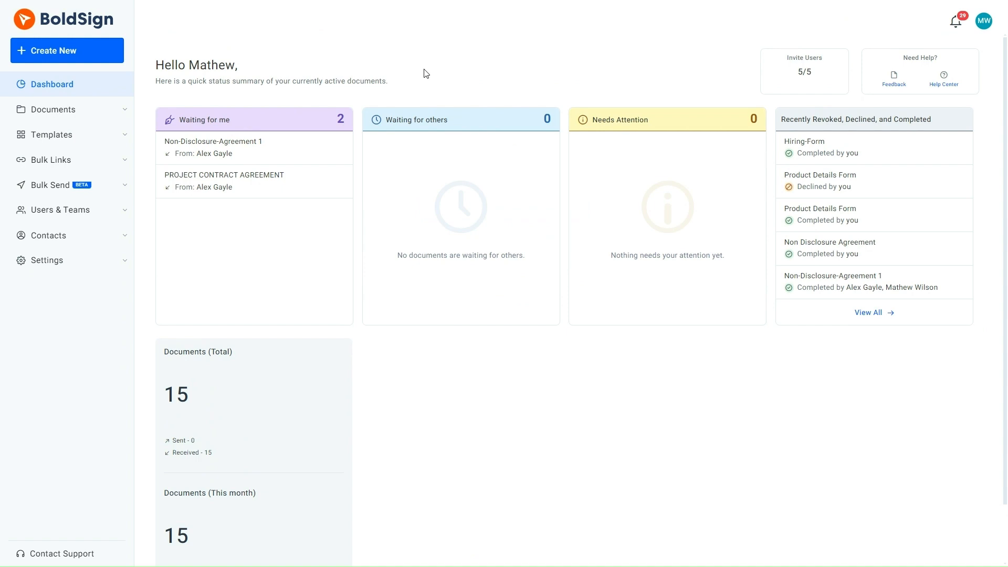
Start a document for signing from the Sales Contract Proposal template in the shared templates
left_click(68, 135)
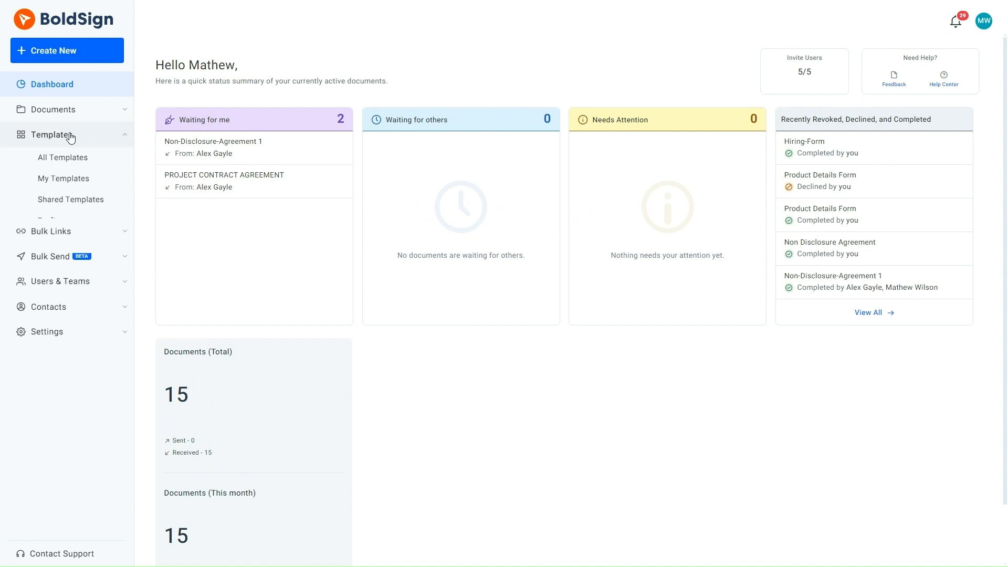
left_click(72, 202)
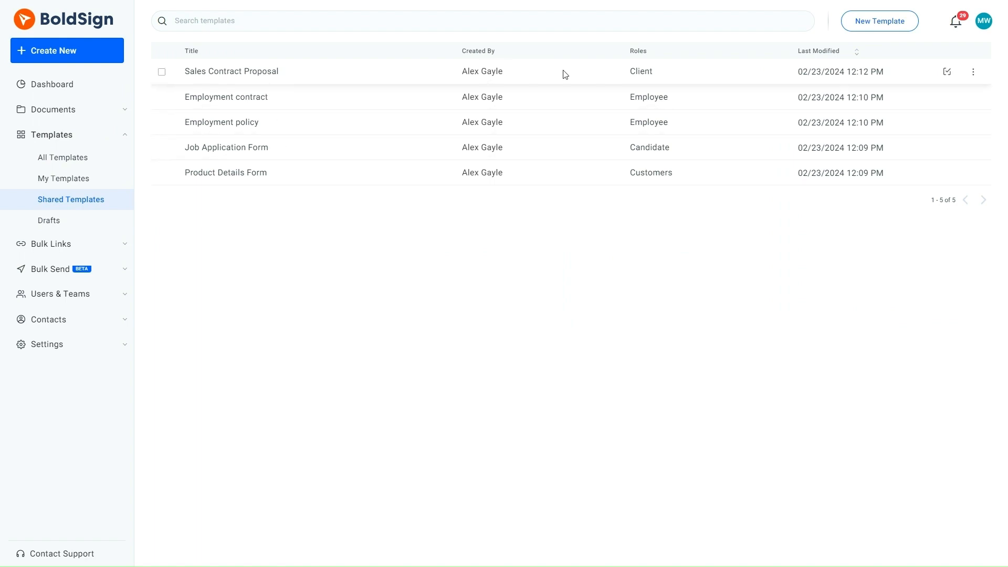
left_click(973, 73)
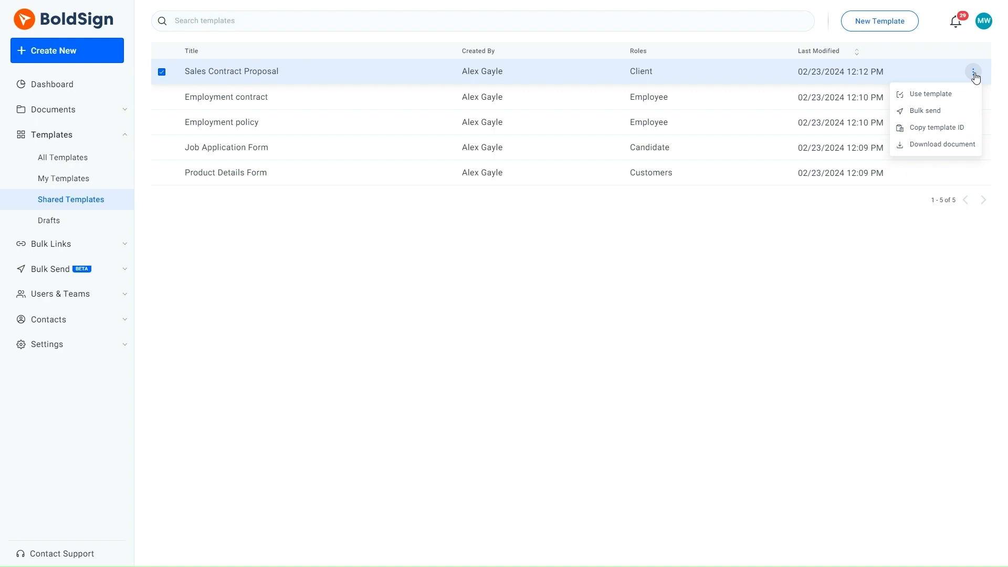
left_click(937, 96)
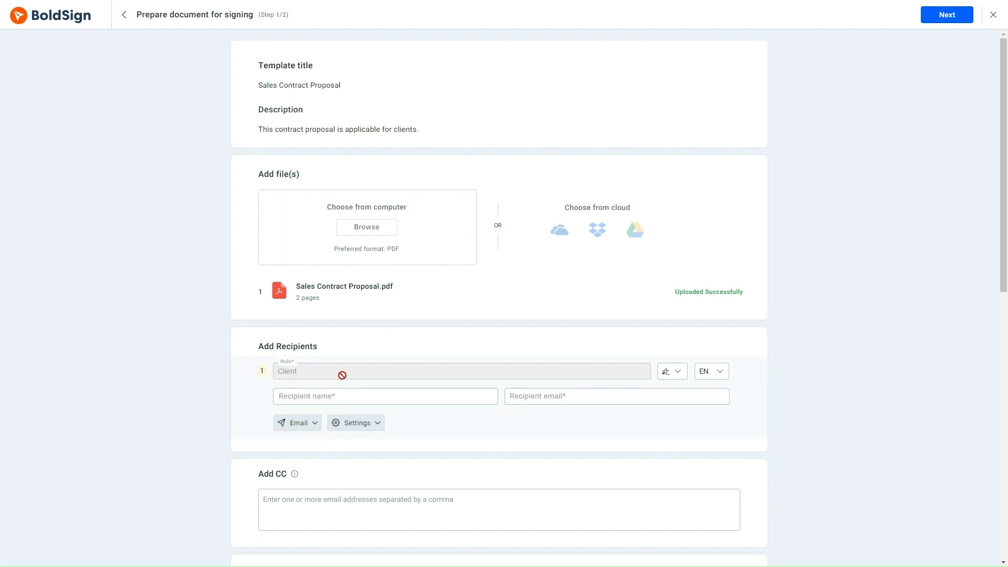
Fill in the Client role's recipient by entering the client's full name and choosing the matching contact, and continue to field configuration
scroll(387, 445, "down", 6)
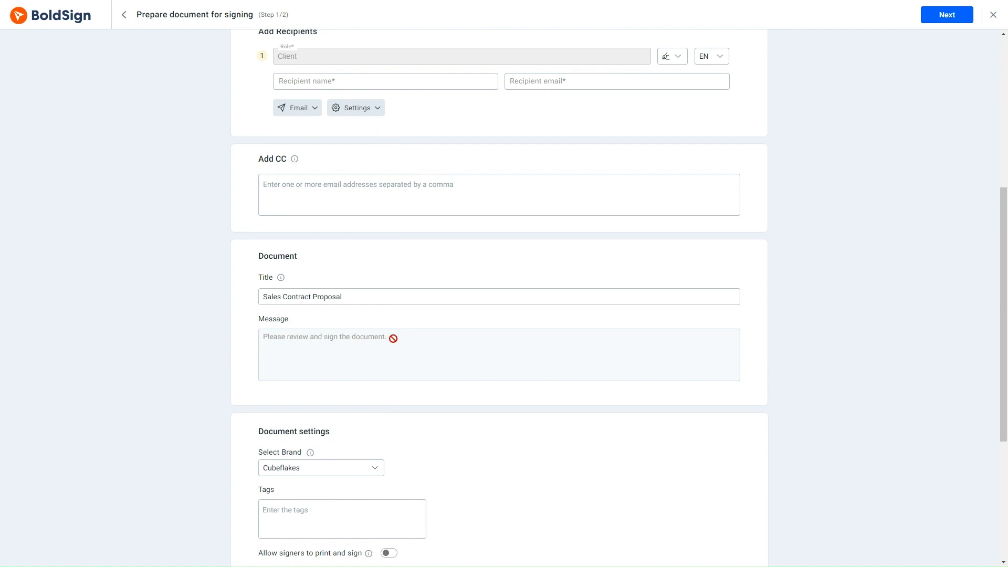
scroll(393, 338, "up", 3)
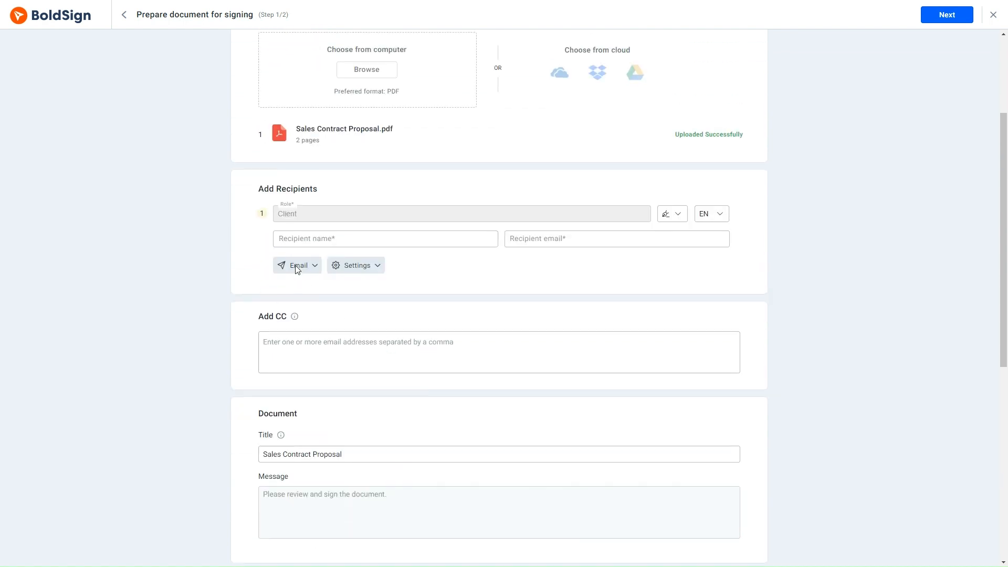
left_click(281, 240)
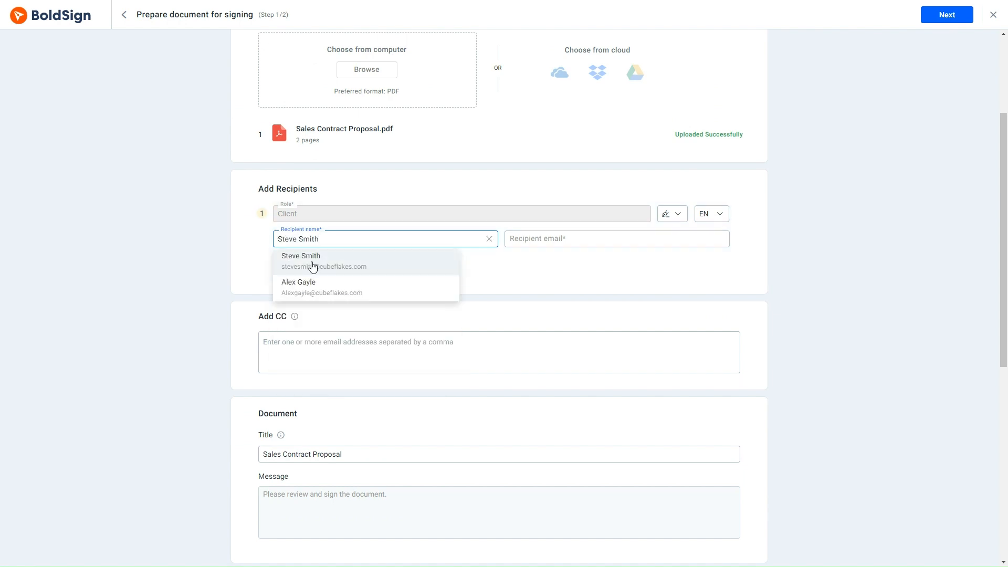
left_click(313, 262)
left_click(945, 14)
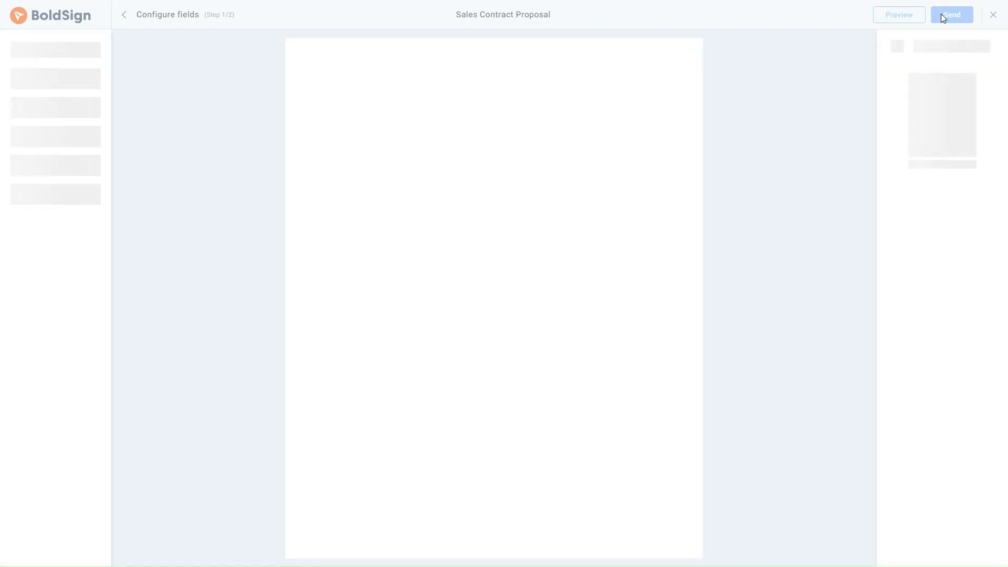
Review the Name and Signature fields on page 2, and send the Sales Contract Proposal to the client for signing
scroll(735, 103, "down", 5)
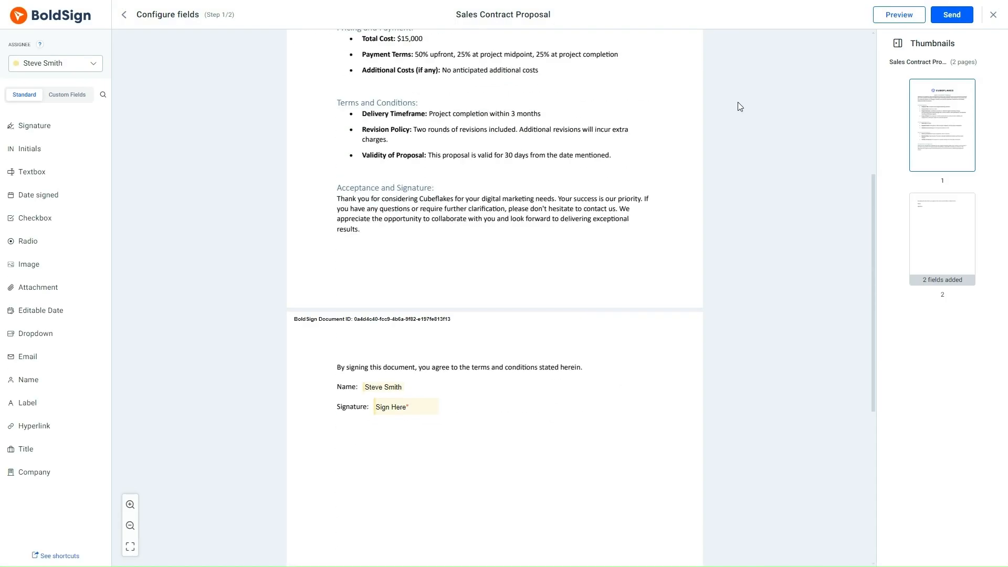
left_click(949, 14)
left_click(600, 335)
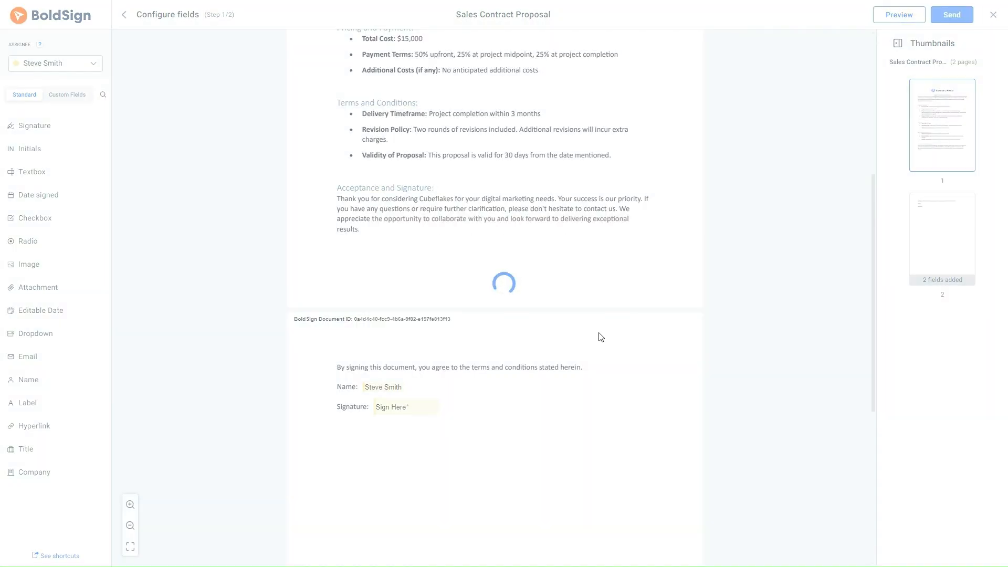